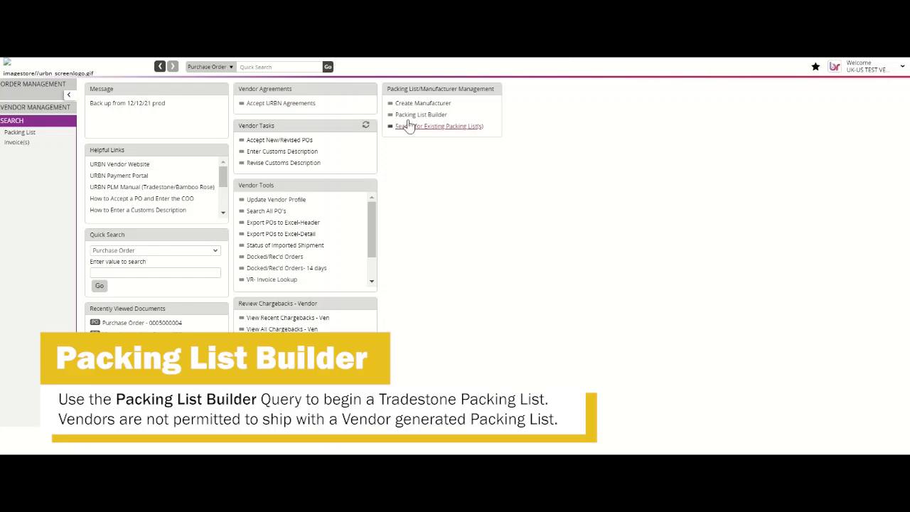
Open the Packing List Builder and paste the purchase order number into the Purchase Order field.
left_click(411, 119)
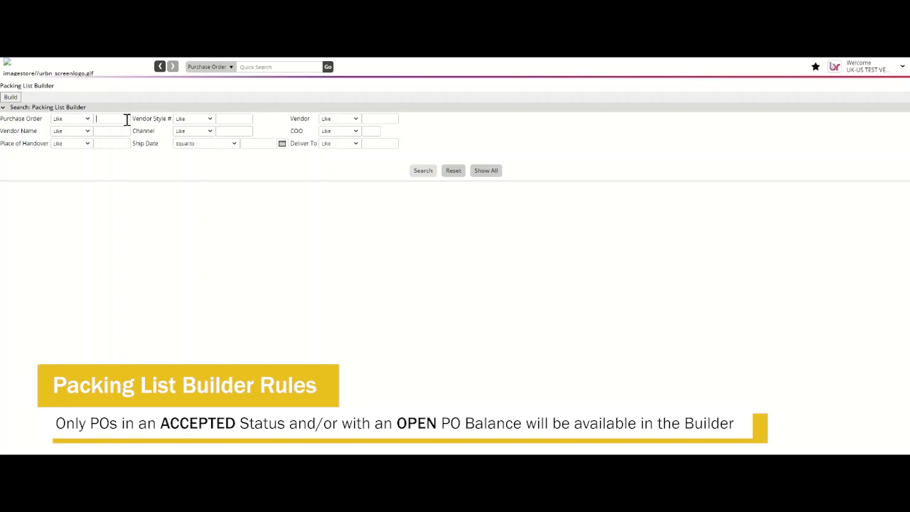
key("ctrl+v")
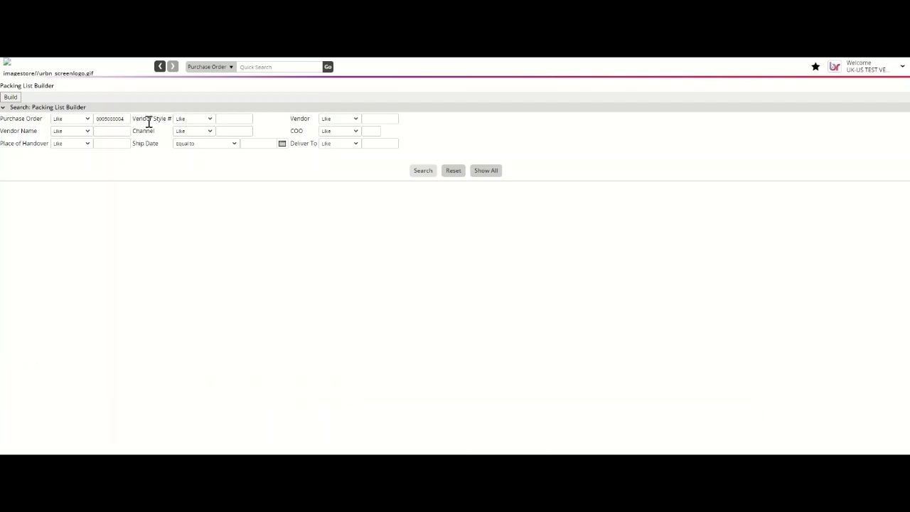
Search the PO and move the LAVENDER, ROSE and HONEYSUCKLE lines into Records Selected.
left_click(421, 174)
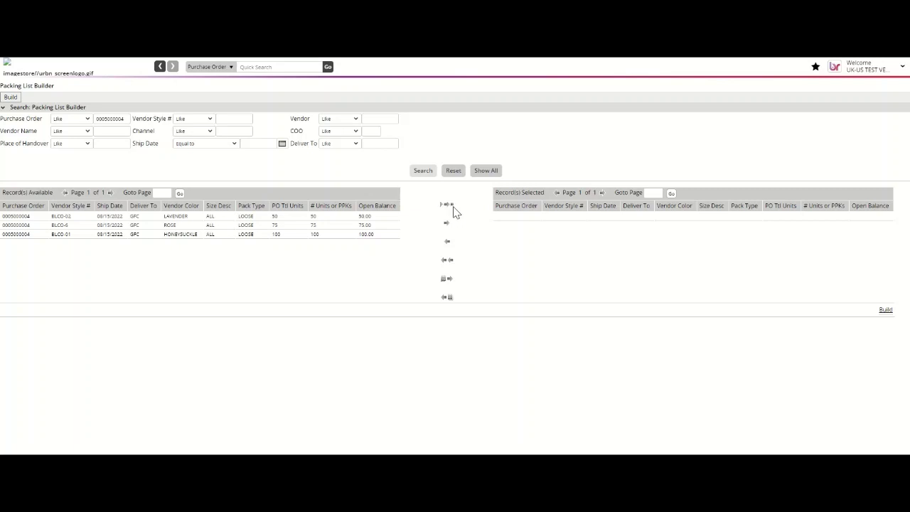
left_click(451, 205)
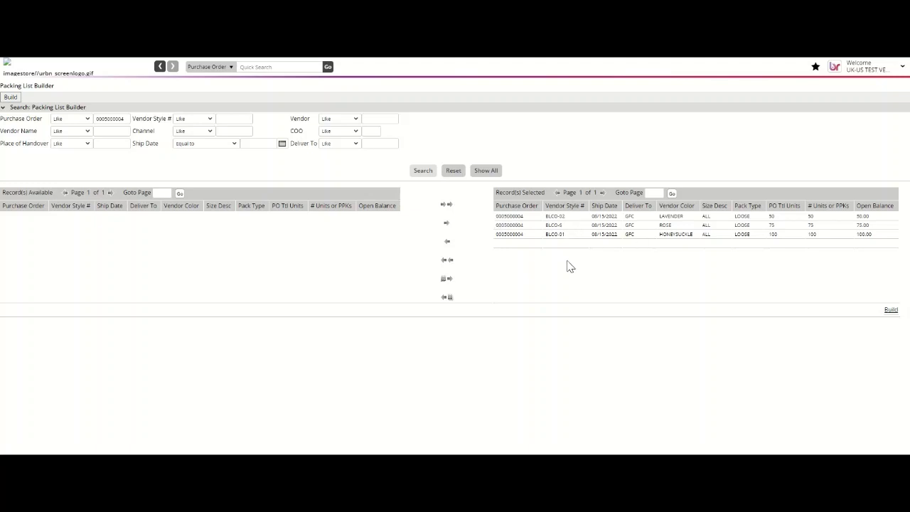
Build a draft packing list from the three selected LAVENDER, ROSE and HONEYSUCKLE records.
left_click(891, 311)
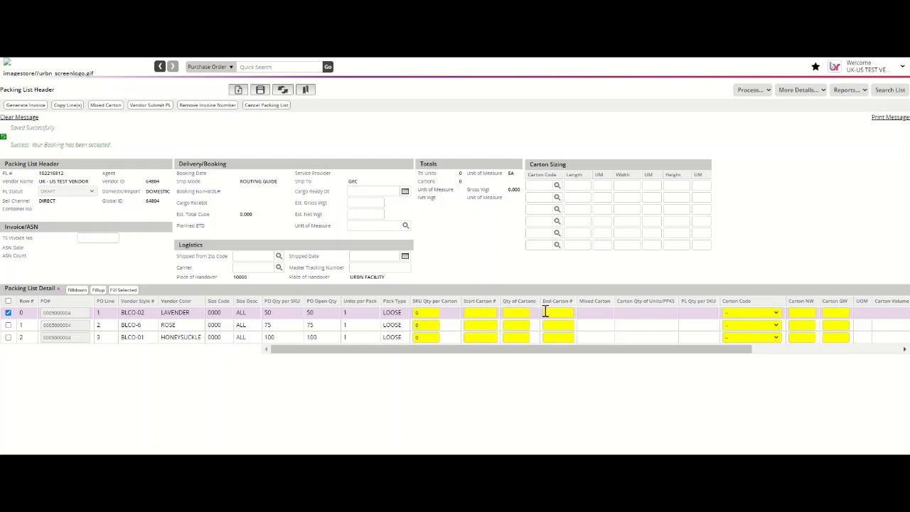
Pack the LAVENDER line at 25 per carton in 2 cartons starting at carton 1.
left_click(429, 315)
type("50")
left_click(472, 314)
left_click(523, 315)
type("1")
left_click(546, 314)
left_click(434, 312)
type("25")
left_click(481, 314)
left_click(521, 314)
type("2")
left_click(565, 313)
Set the ROSE line's start carton number to 3.
left_click(491, 323)
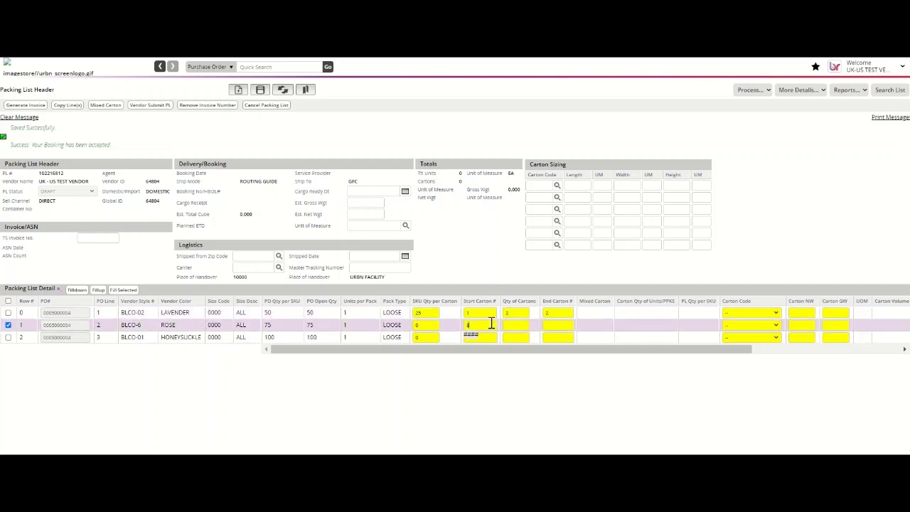
left_click(468, 307)
type("3")
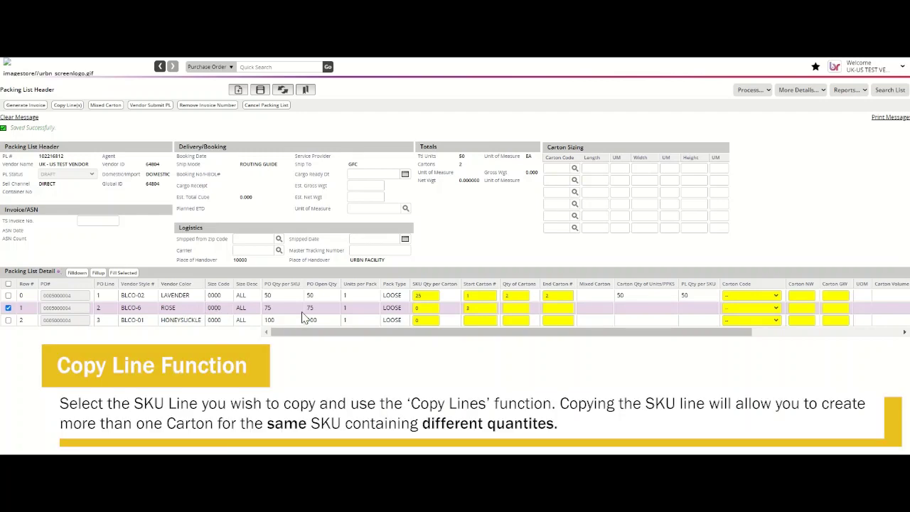
Copy the ROSE line and set the first ROSE line to 35 units in 1 carton.
left_click(59, 105)
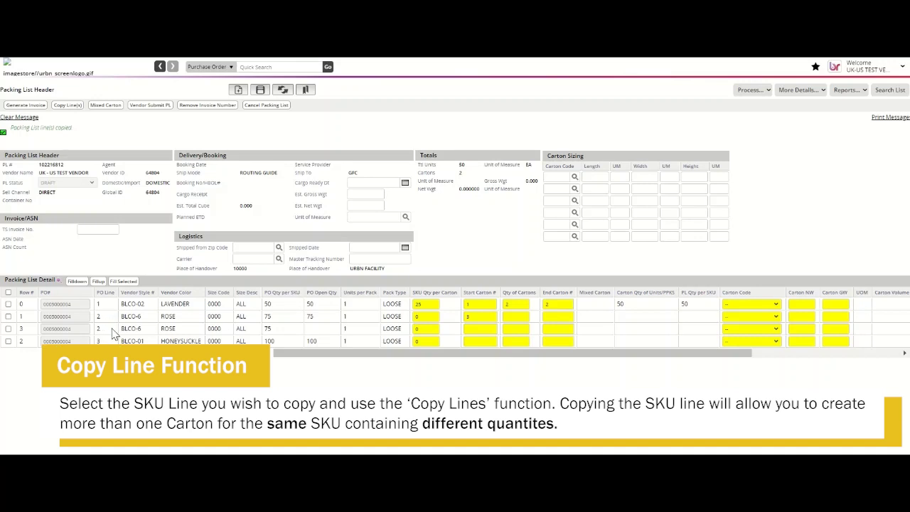
left_click(424, 317)
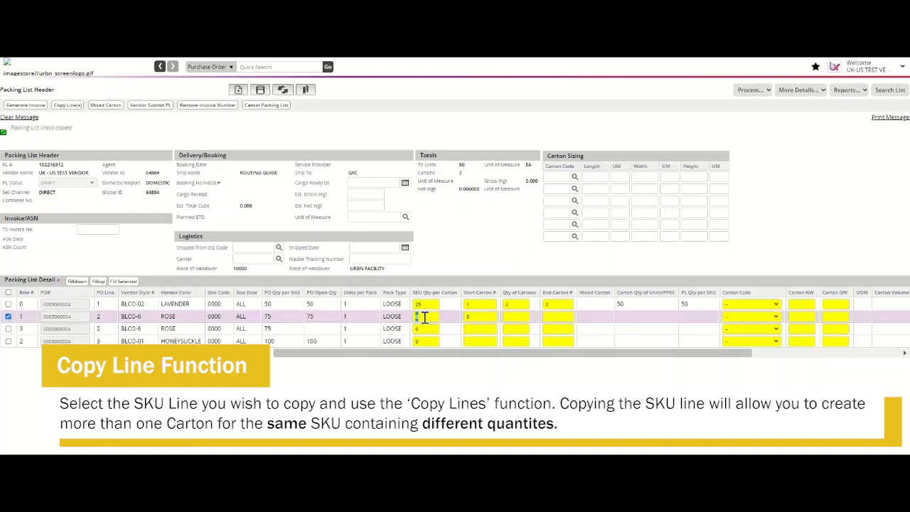
type("35")
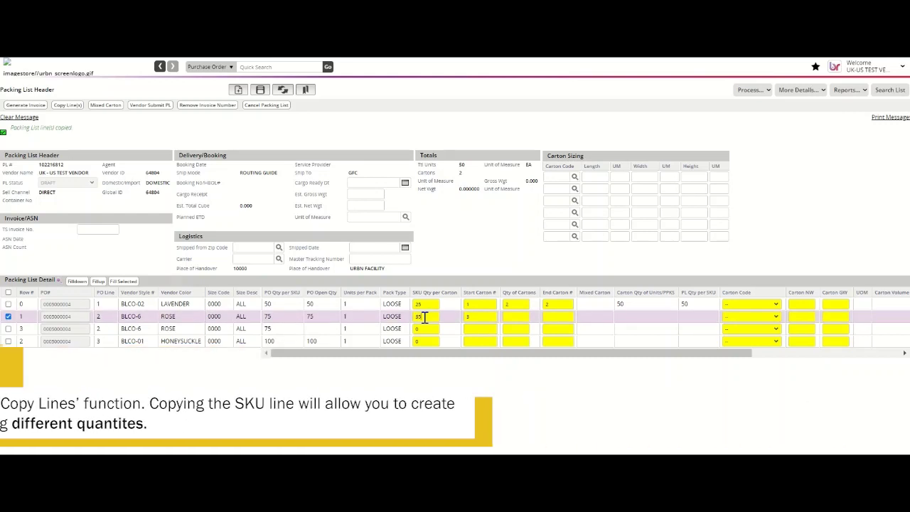
key("Tab")
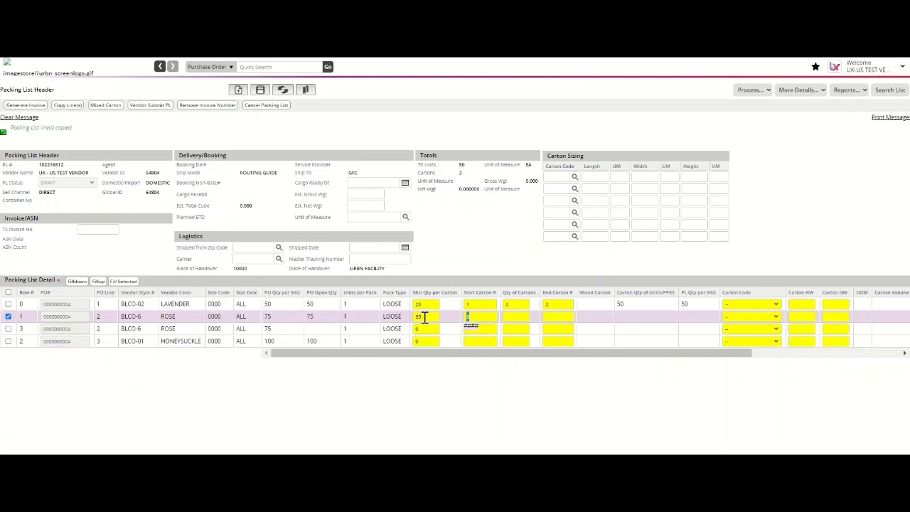
key("Tab")
type("1")
key("Tab")
Set the copied ROSE line to 40 units in 1 carton and save.
left_click(425, 329)
type("40")
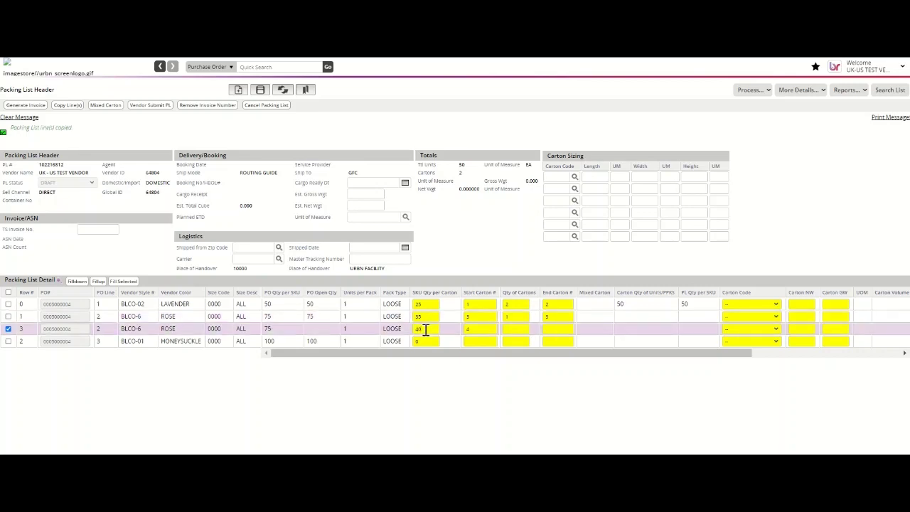
key("Tab")
key("Tab")
type("1")
key("Tab")
left_click(262, 92)
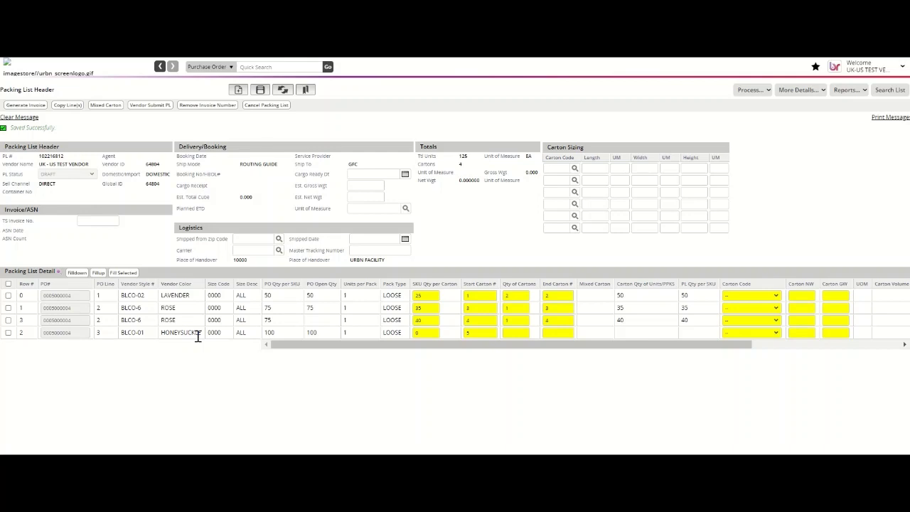
Copy the HONEYSUCKLE line and set the first one to 30 per carton across 2 cartons.
left_click(7, 332)
left_click(74, 106)
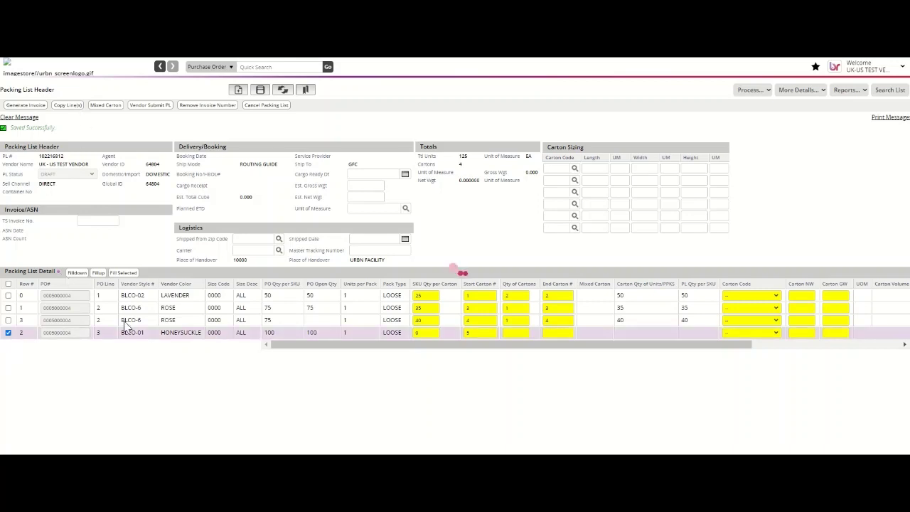
left_click(435, 341)
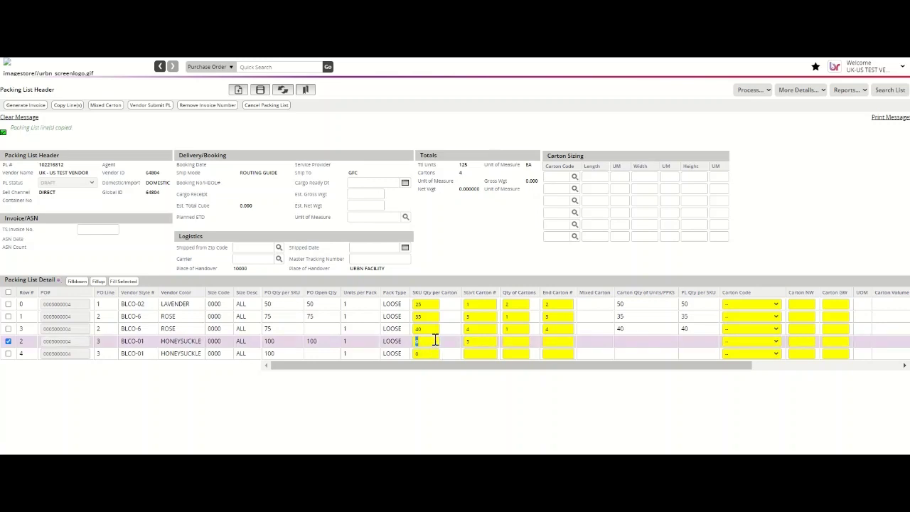
type("30")
key("Tab")
key("Tab")
type("2")
key("Tab")
Set the copied HONEYSUCKLE line to 40 units in 1 carton and save.
left_click(432, 354)
type("40")
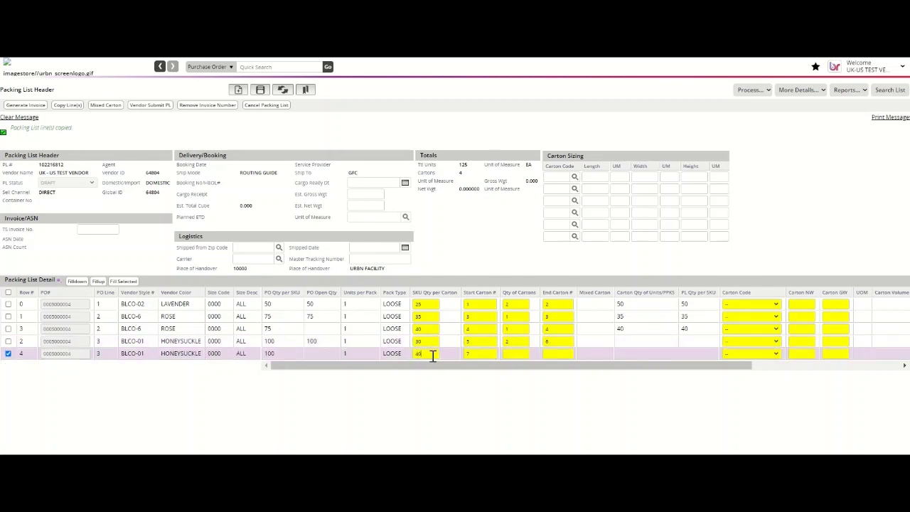
key("Tab")
key("Tab")
type("1")
key("Tab")
left_click(262, 90)
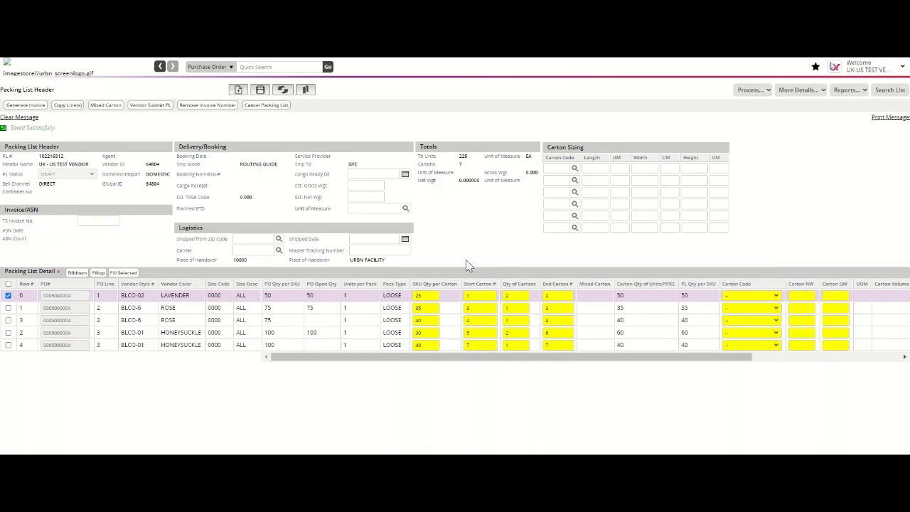
Enter ship-from zip 19112 and choose UPS as the carrier.
left_click(259, 242)
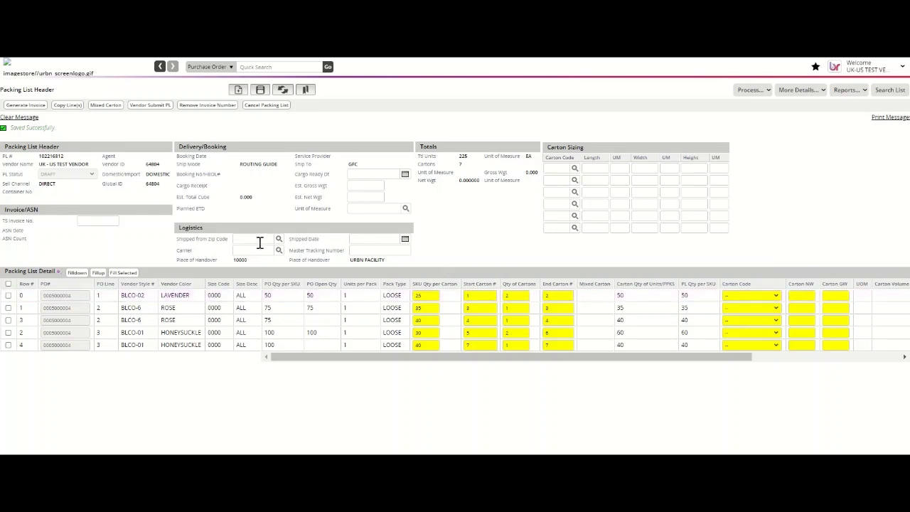
type("19112")
left_click(268, 249)
type("UPS")
left_click(265, 311)
Set the shipped date to 07/13/2022, enter the master tracking number, and save.
left_click(362, 239)
left_click(404, 239)
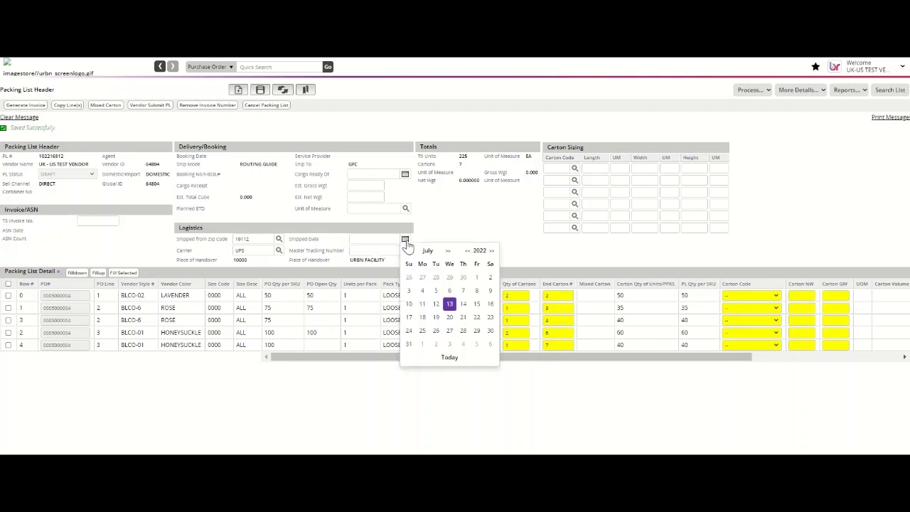
left_click(449, 305)
left_click(394, 249)
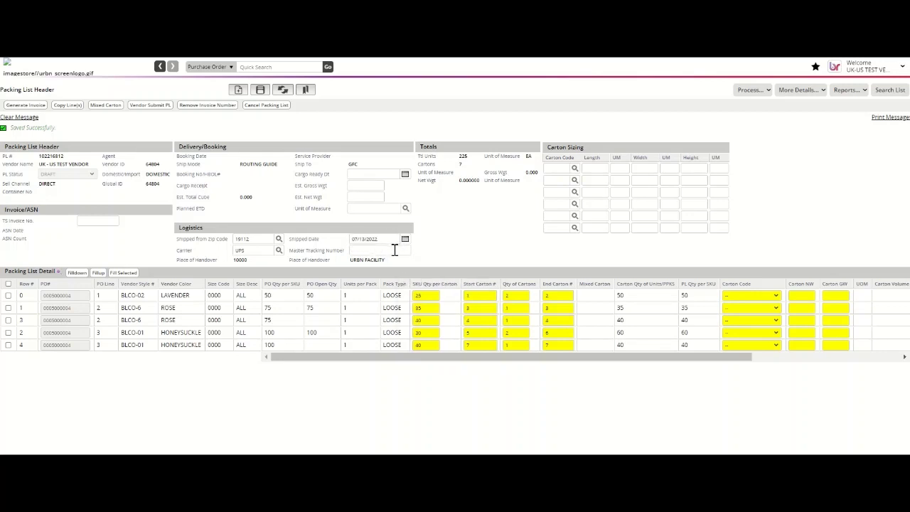
type("753084nje8g")
left_click(261, 89)
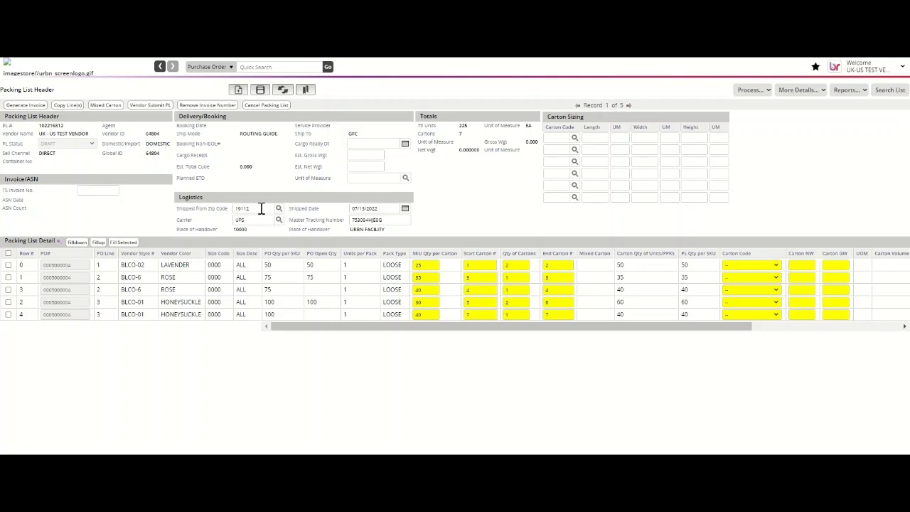
Pick ship-from zip 99999 from the Reference Codes lookup and submit the packing list via Vendor Submit PL.
left_click(278, 211)
left_click_drag(699, 100, 448, 73)
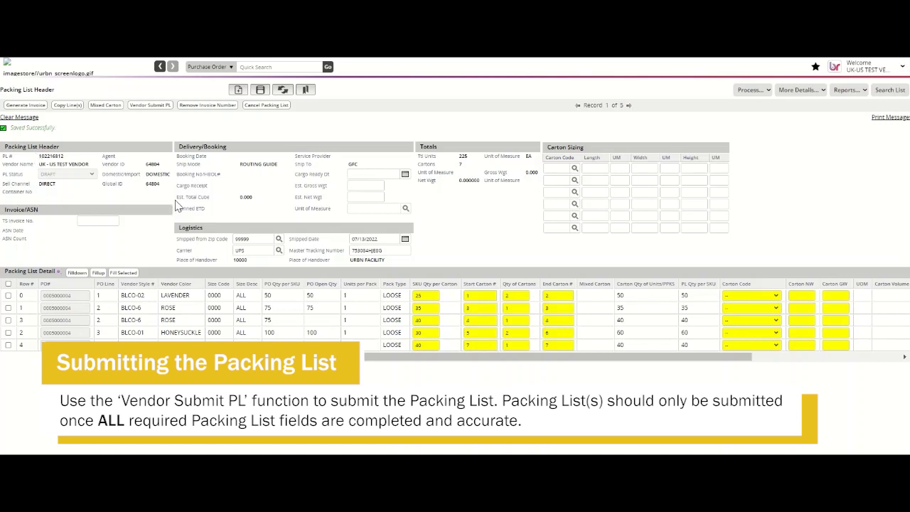
left_click(150, 106)
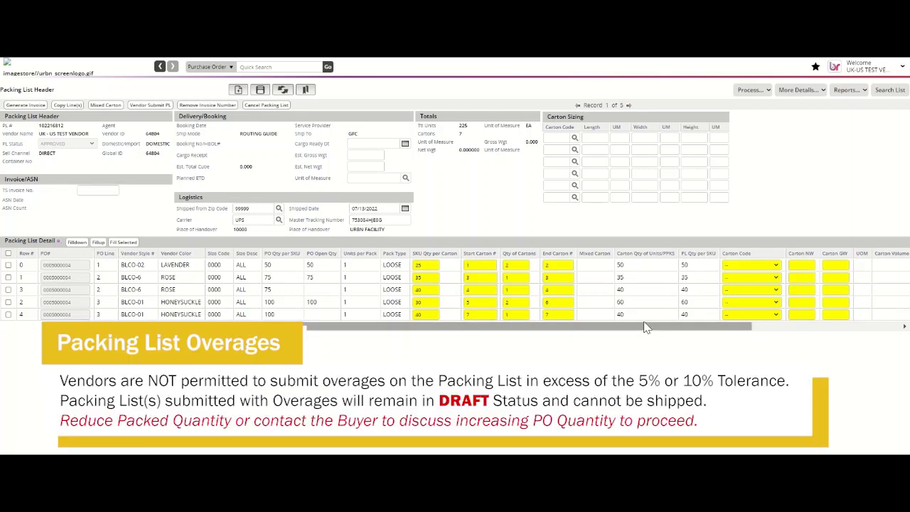
Raise row 4's SKU Qty per Carton to 55, save, and try submitting the packing list.
left_click(433, 316)
type("55")
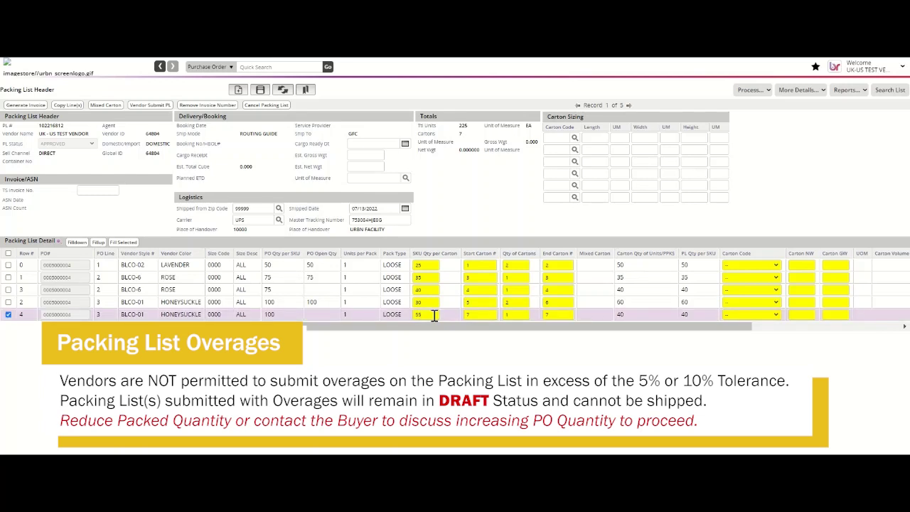
left_click(260, 90)
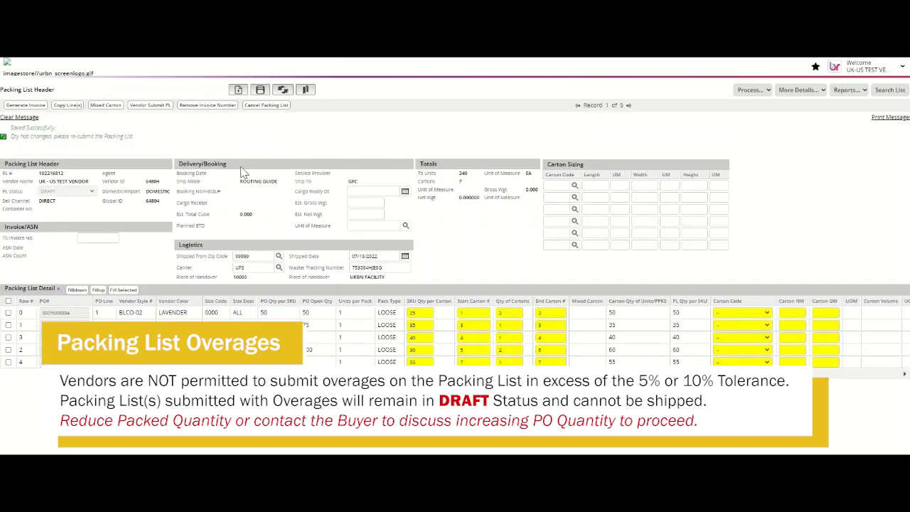
left_click(152, 106)
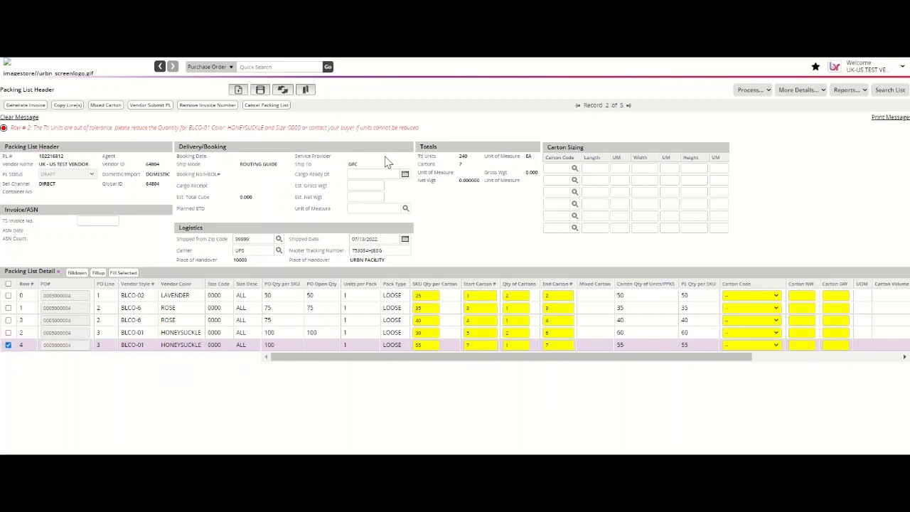
Change row 4's SKU Qty per Carton to 45 and save.
double_click(435, 346)
type("45")
left_click(261, 91)
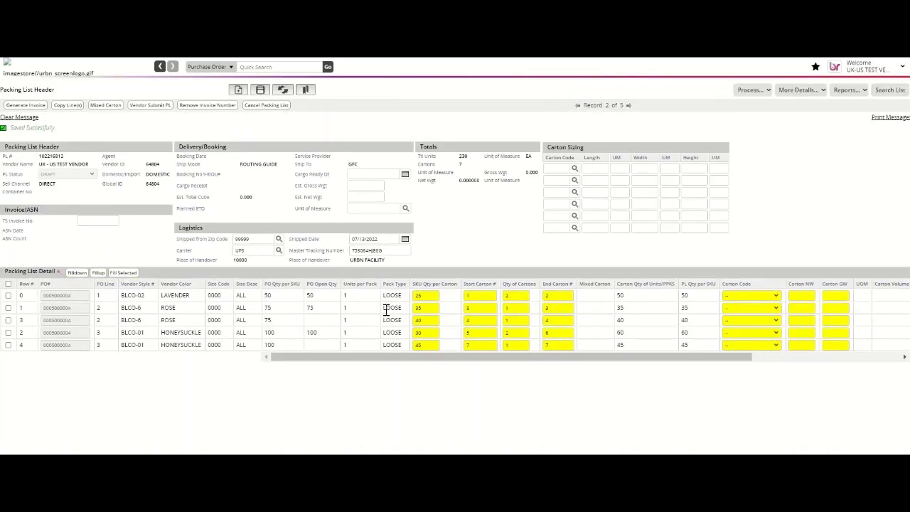
Submit the list, then lower row 4 to 25 and resubmit, getting an OUT OF TOLERANCE flag.
left_click(150, 105)
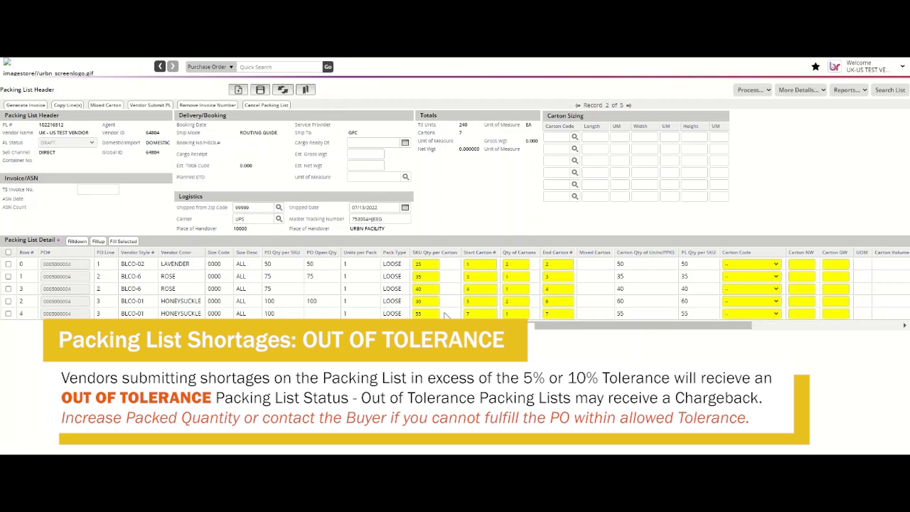
left_click(435, 314)
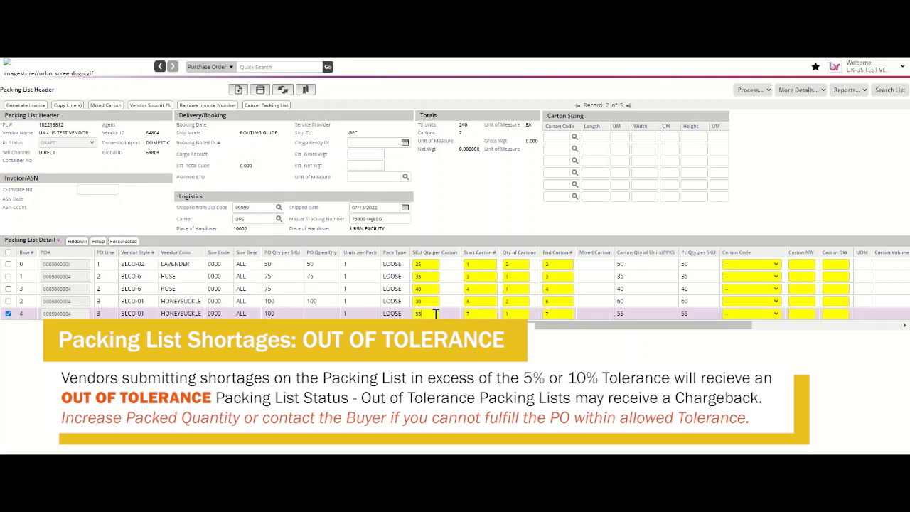
double_click(436, 314)
type("25")
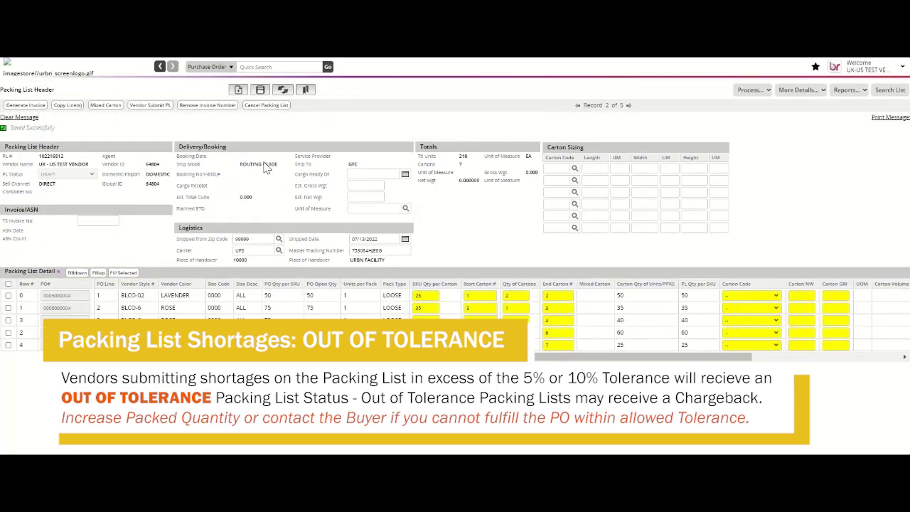
left_click(151, 106)
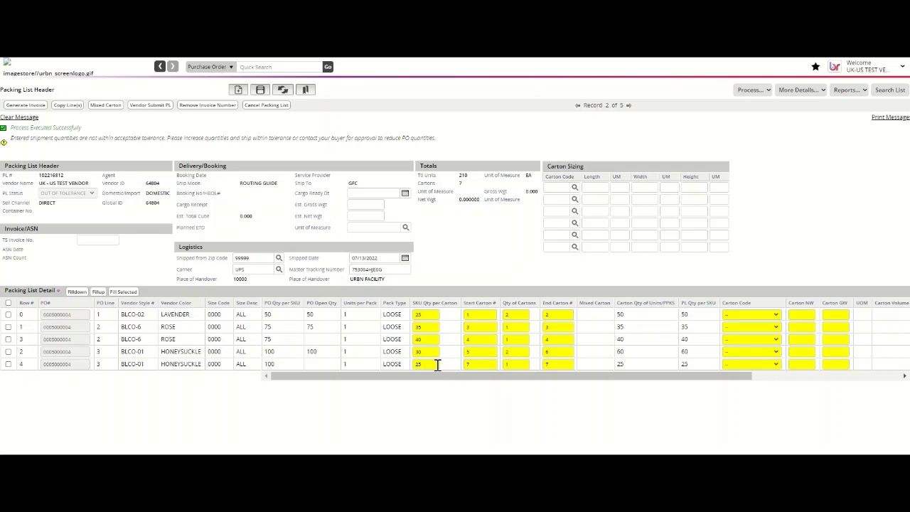
Change row 4's SKU Qty per Carton to 35 and save the draft.
left_click(437, 365)
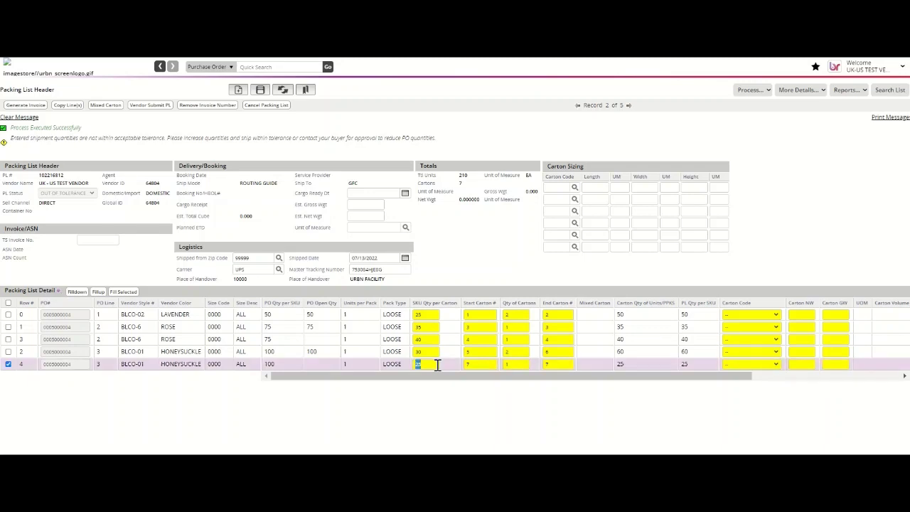
type("35")
left_click(260, 90)
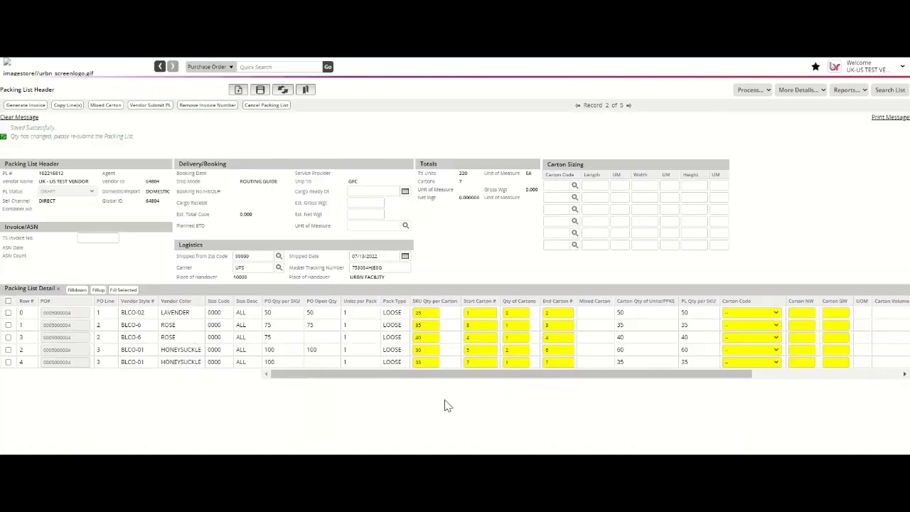
Resubmit the packing list so it reads APPROVED with 220 units in 7 cartons.
left_click(149, 106)
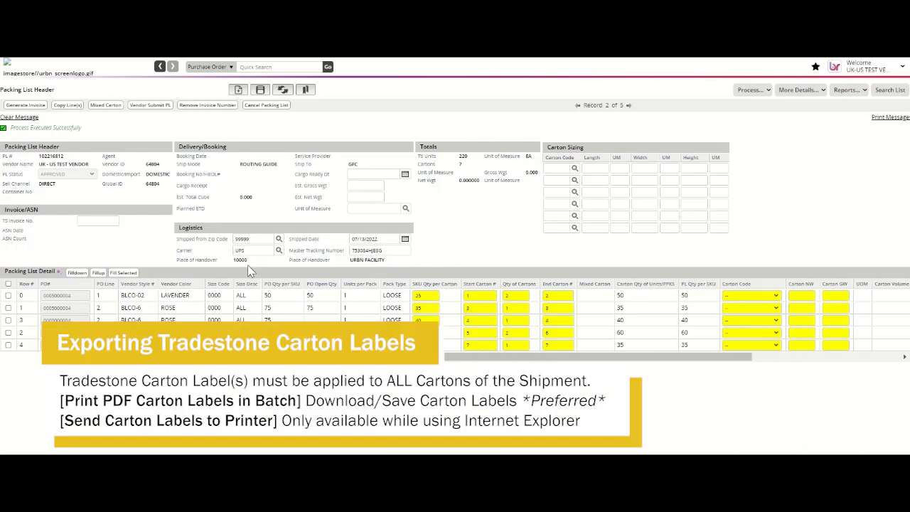
Select all five packing list lines and print their carton labels as a batch PDF.
left_click(8, 284)
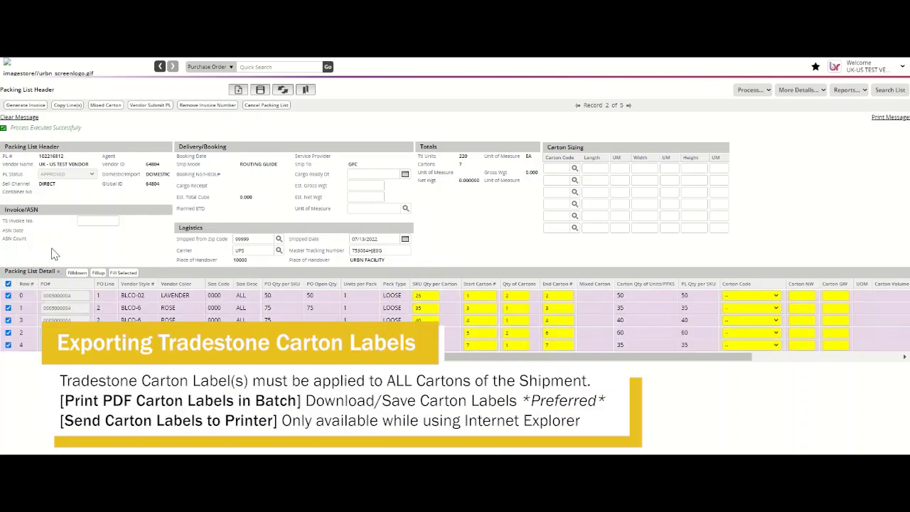
left_click(844, 91)
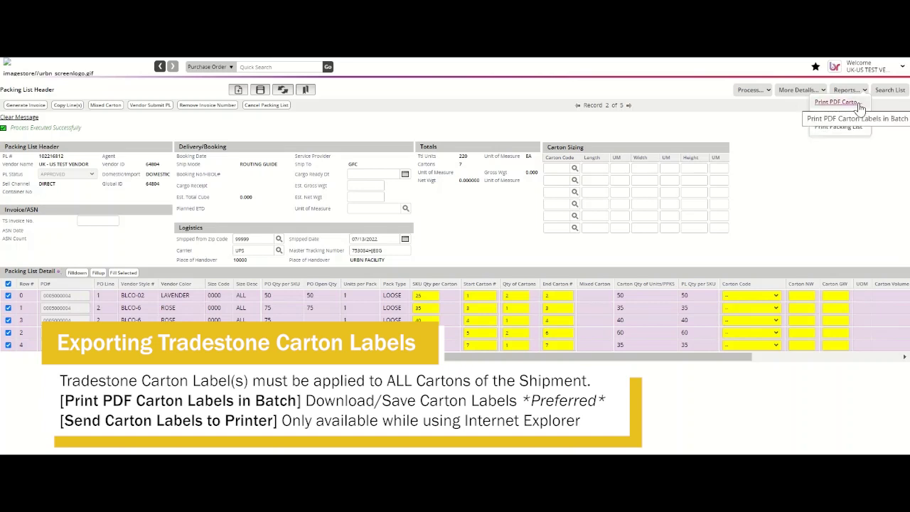
left_click(860, 105)
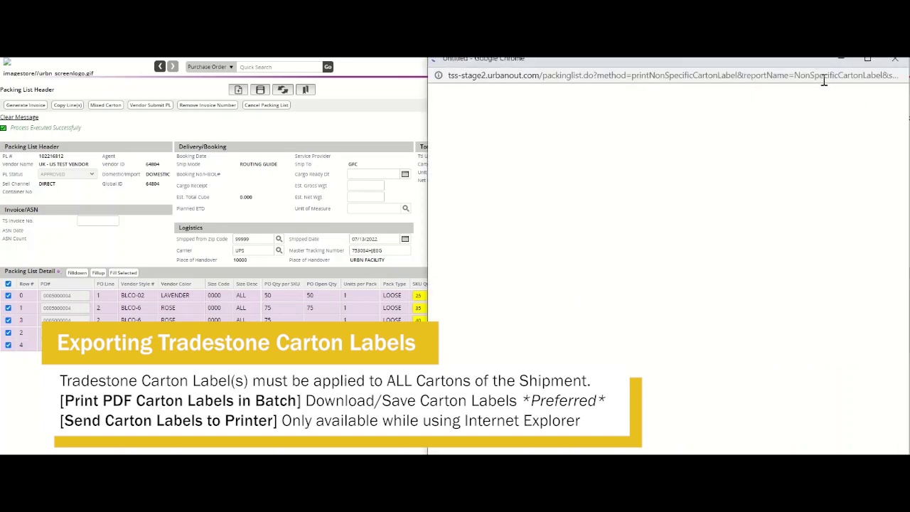
left_click_drag(802, 67, 669, 61)
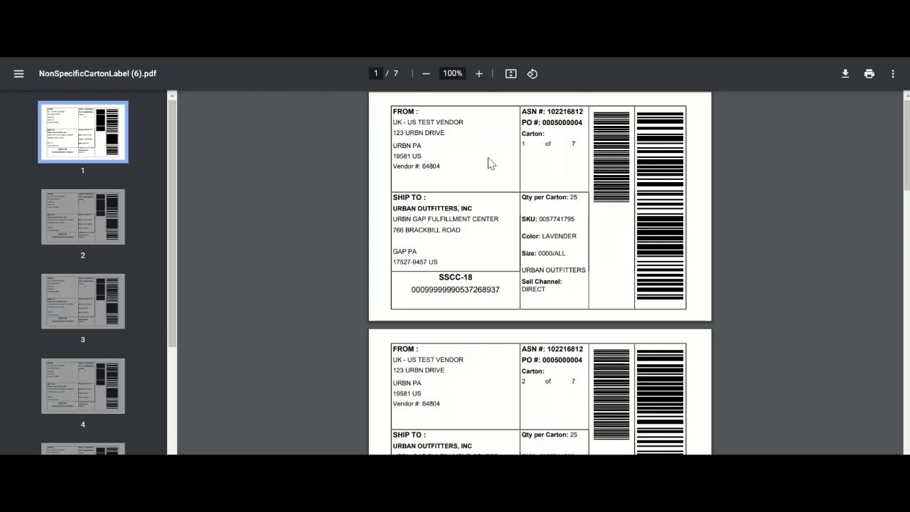
Scroll through the seven pages of the NonSpecificCartonLabel PDF to review the labels.
scroll(519, 226, "down", 3)
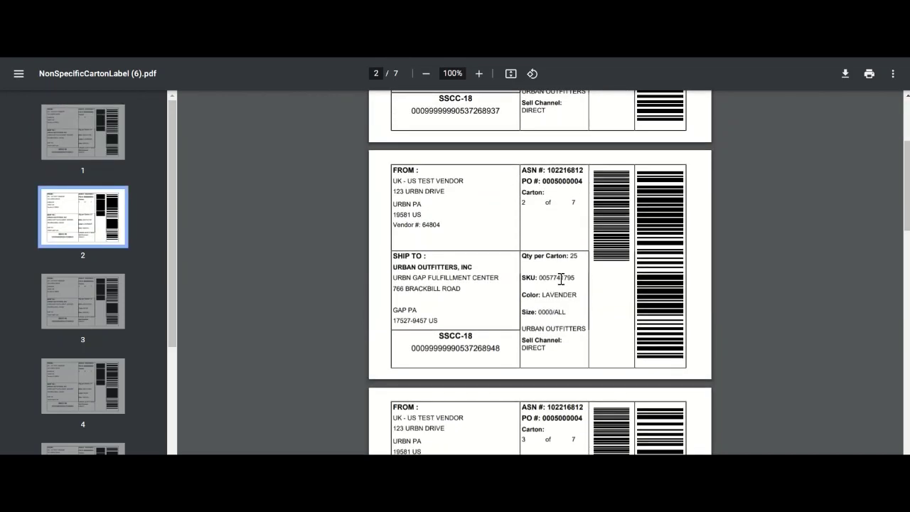
scroll(561, 277, "down", 5)
scroll(559, 268, "down", 2)
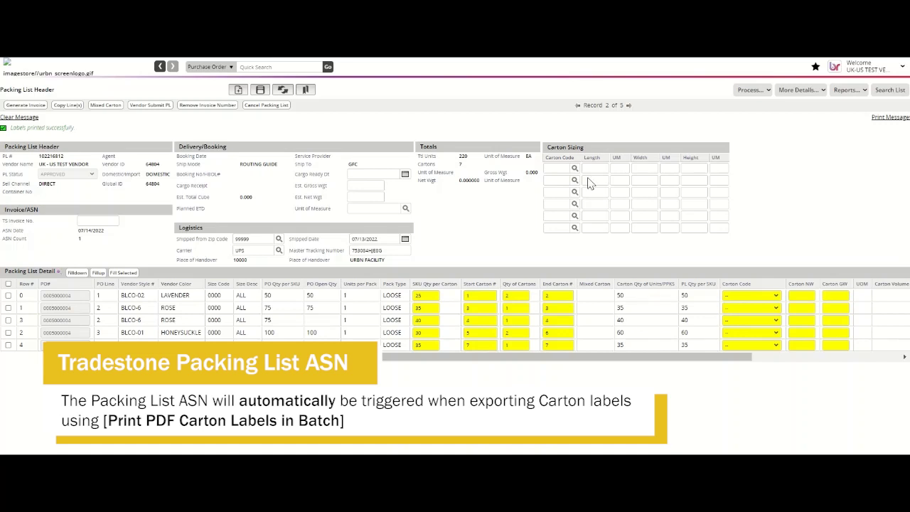
Print batch PDF carton labels for the whole packing list from the Reports list.
left_click(846, 91)
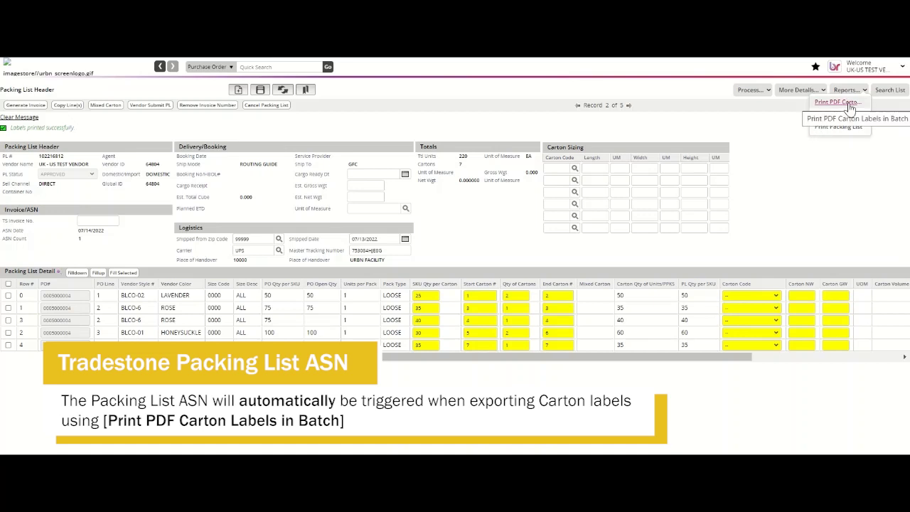
left_click(849, 104)
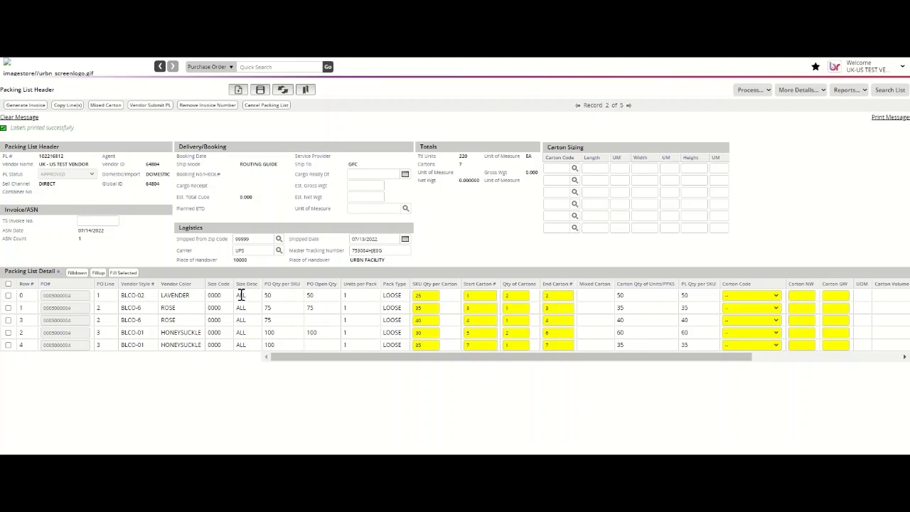
Generate the Print Packing List report, zoom in to review it, then close its window.
left_click(850, 90)
left_click(850, 133)
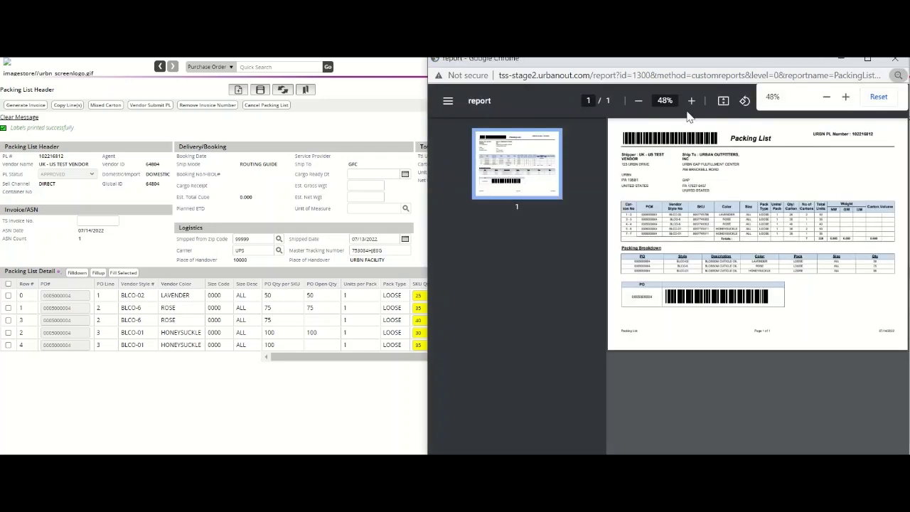
key("super+Left")
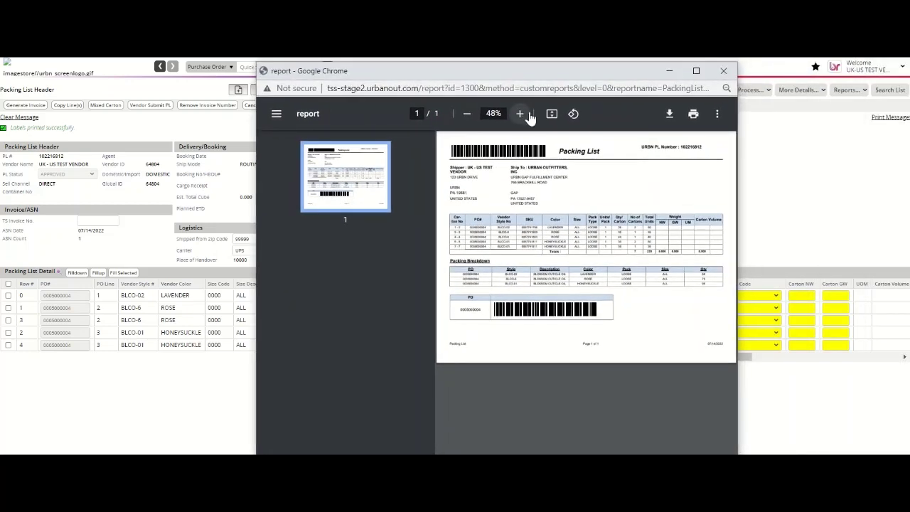
left_click(521, 113)
left_click(521, 114)
left_click(520, 114)
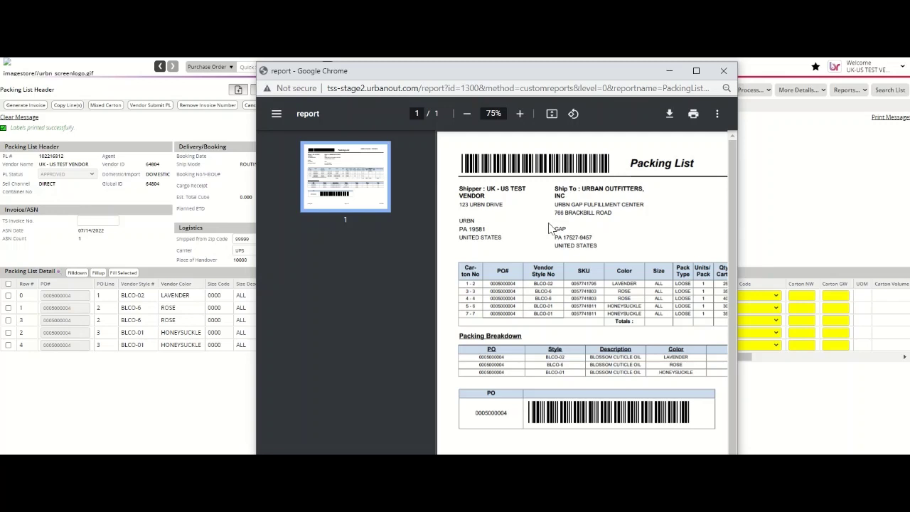
key("ctrl+w")
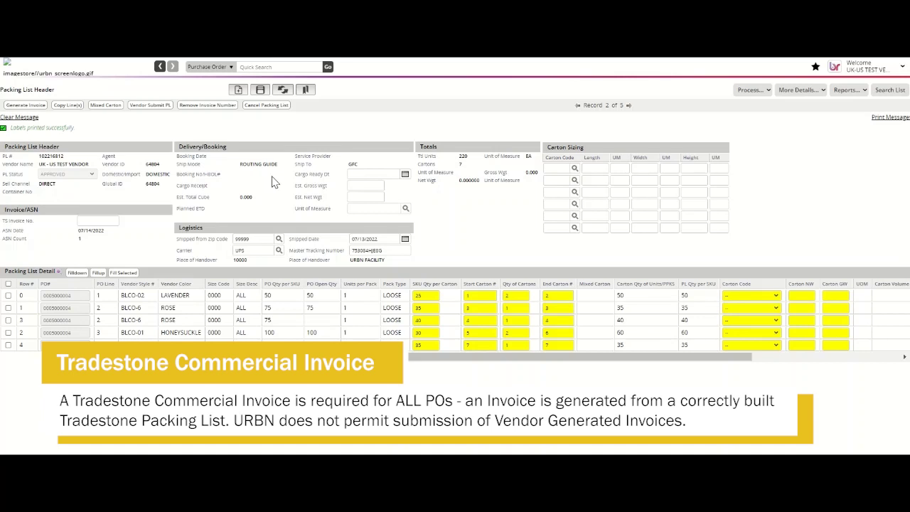
Generate a commercial invoice from the packing list, saved in WORK status at $550.00.
left_click(40, 107)
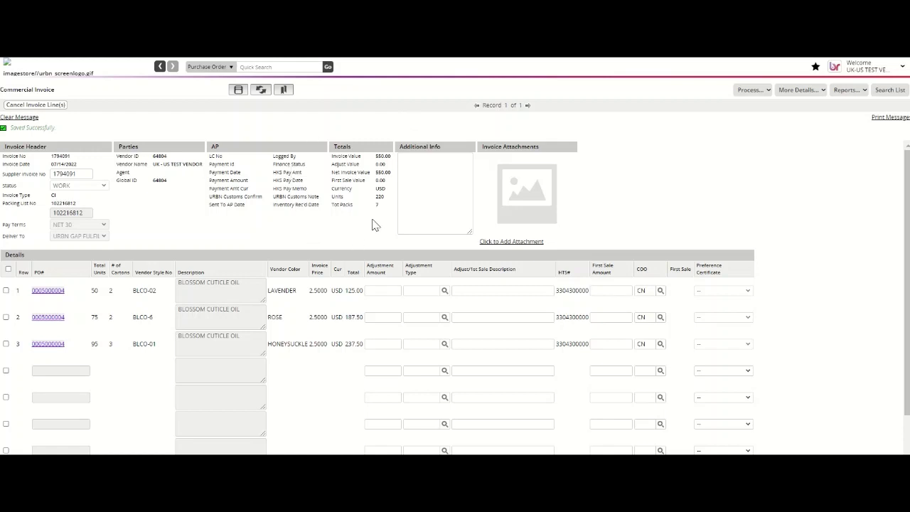
Open the Commercial Invoice report as a one-page PDF in its own browser window.
left_click(860, 91)
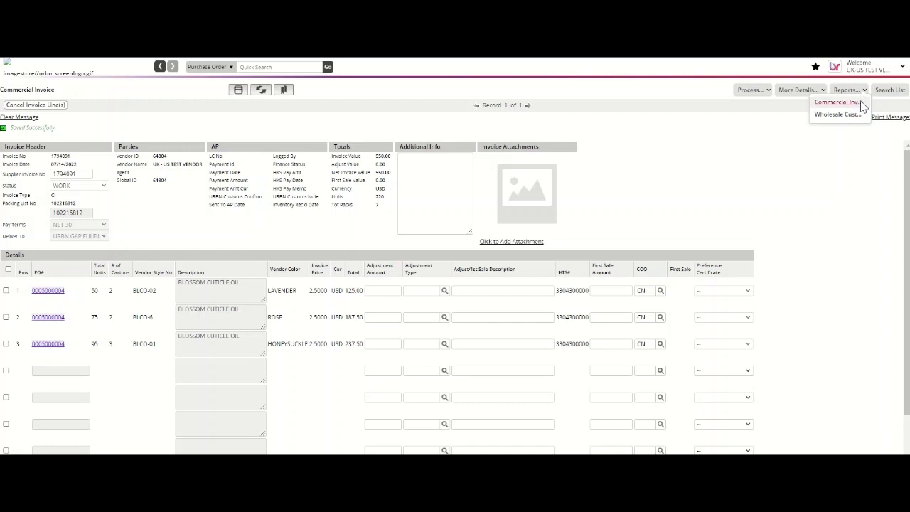
left_click(858, 107)
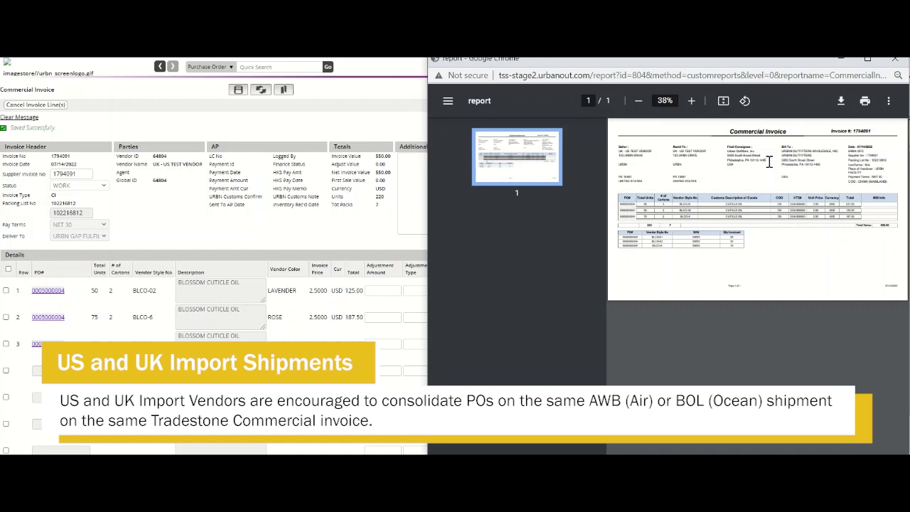
Minimize the commercial invoice PDF window to return to the invoice page.
left_click(841, 58)
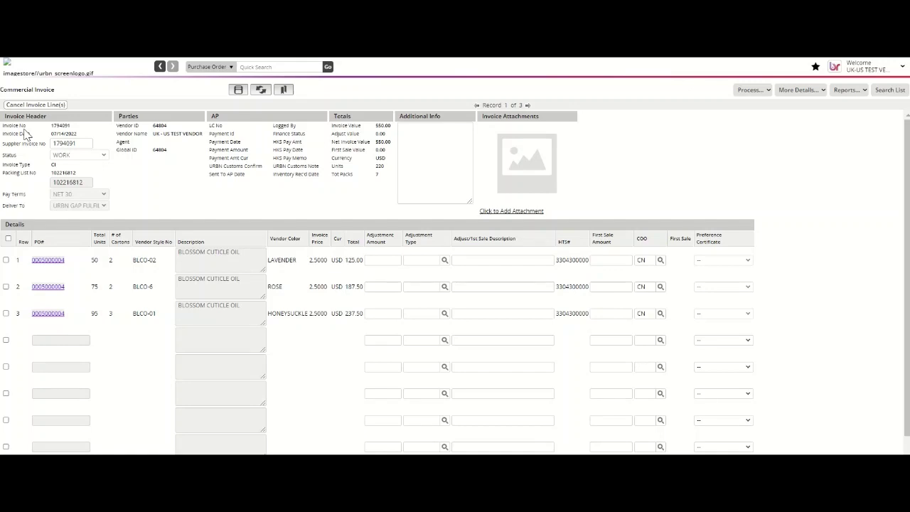
Open the first packing list record and quick-search the PO number from its first detail row.
left_click(160, 71)
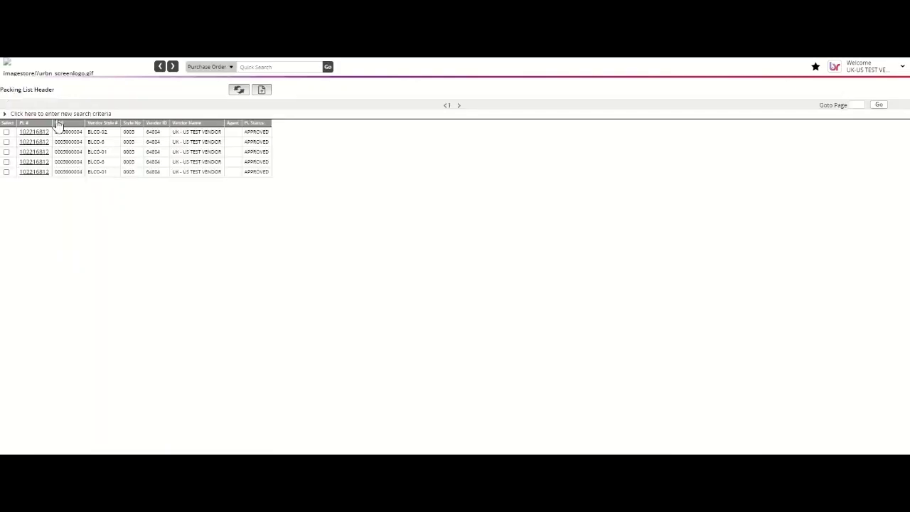
left_click(33, 133)
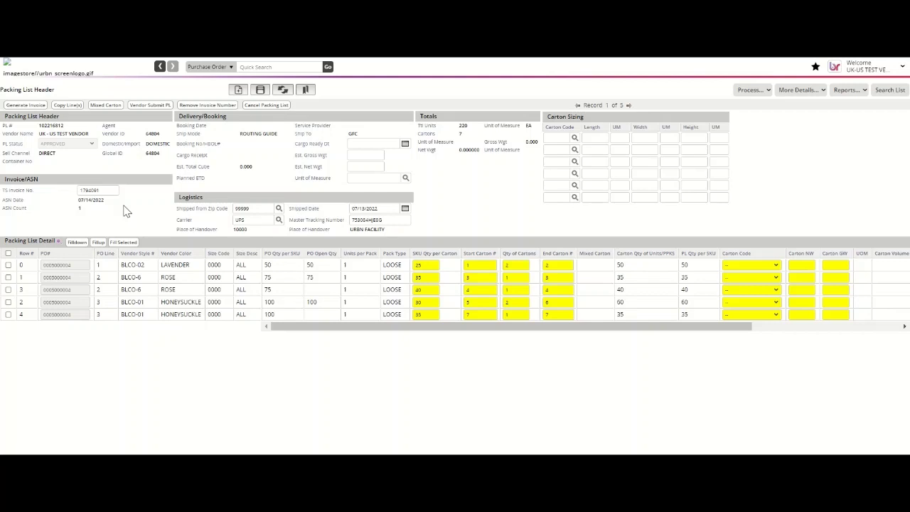
left_click(77, 265)
key("ctrl+c")
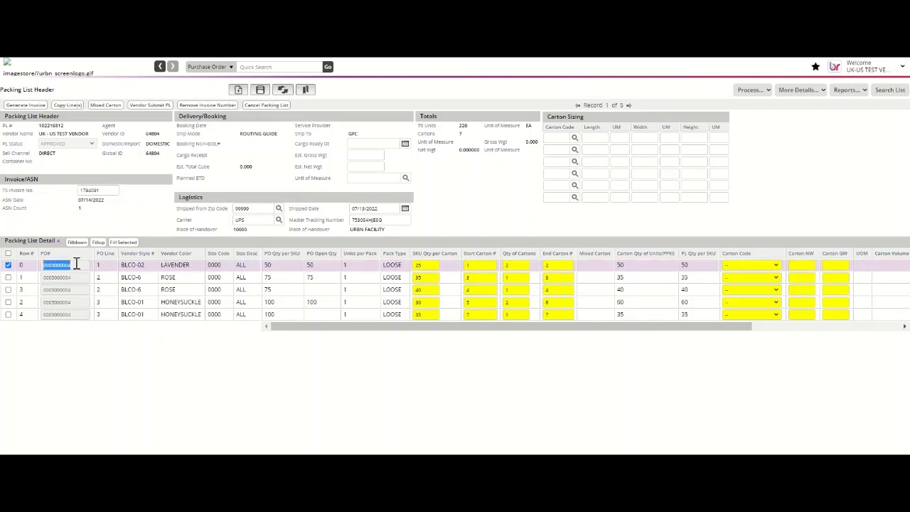
left_click(245, 67)
key("ctrl+v")
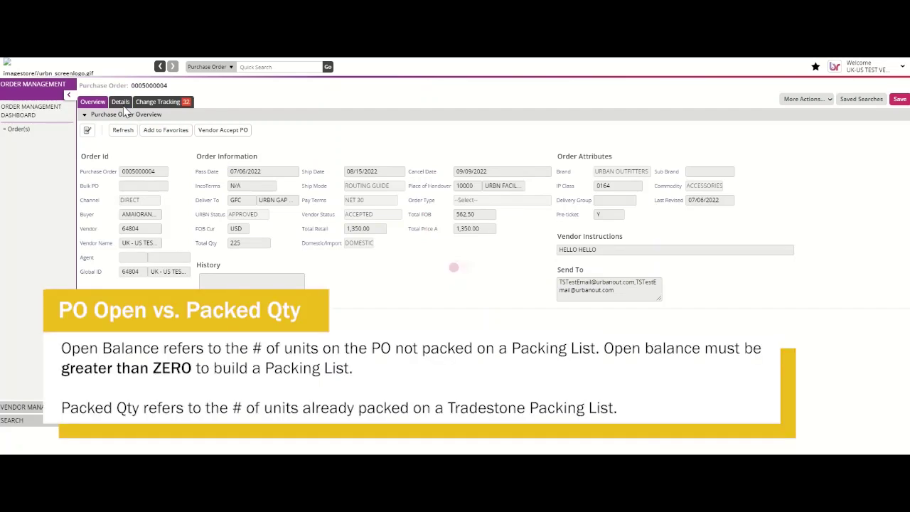
Open the purchase order's Details tab to compare open and packed quantities.
left_click(121, 103)
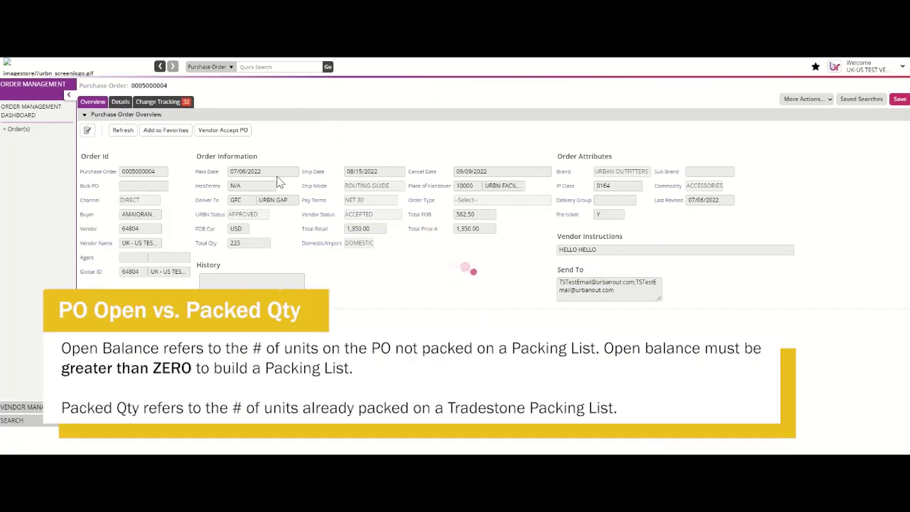